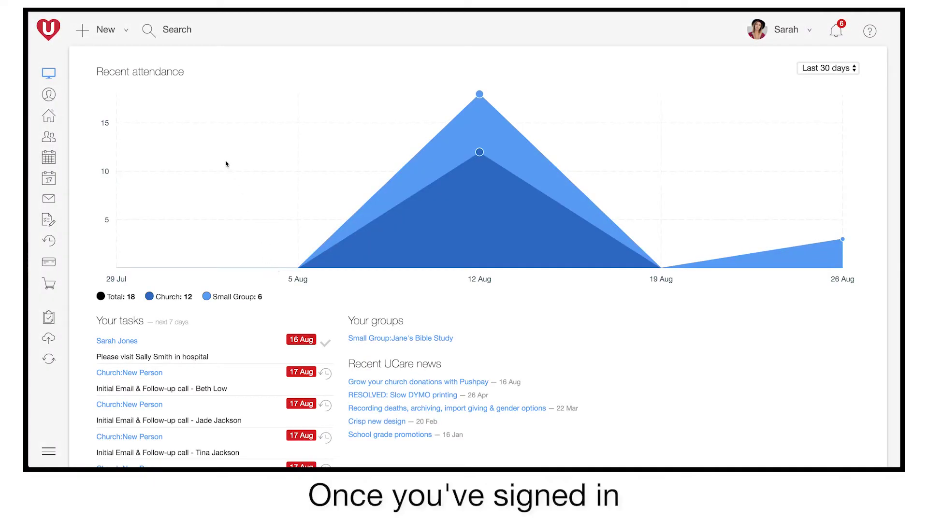
Step: Try the search, view the latest activity history, then return to the attendance dashboard
left_click(171, 29)
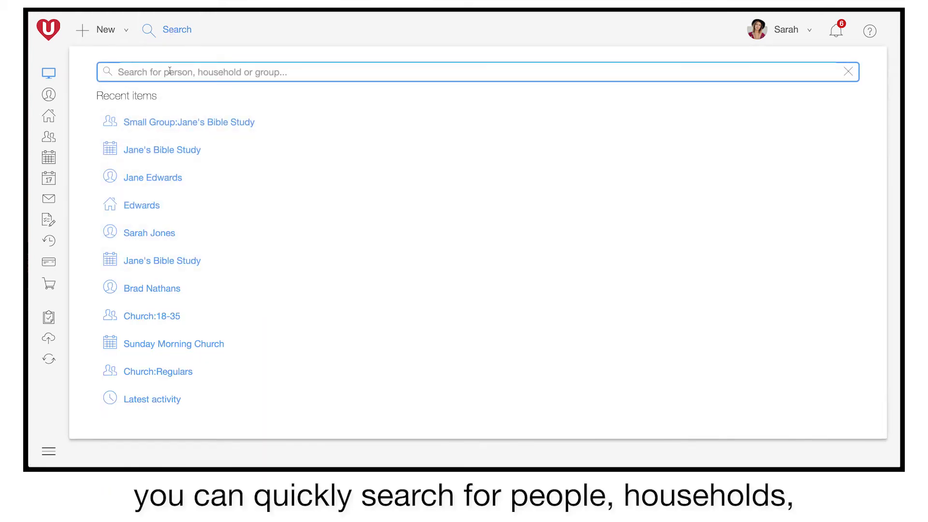
type("Ja")
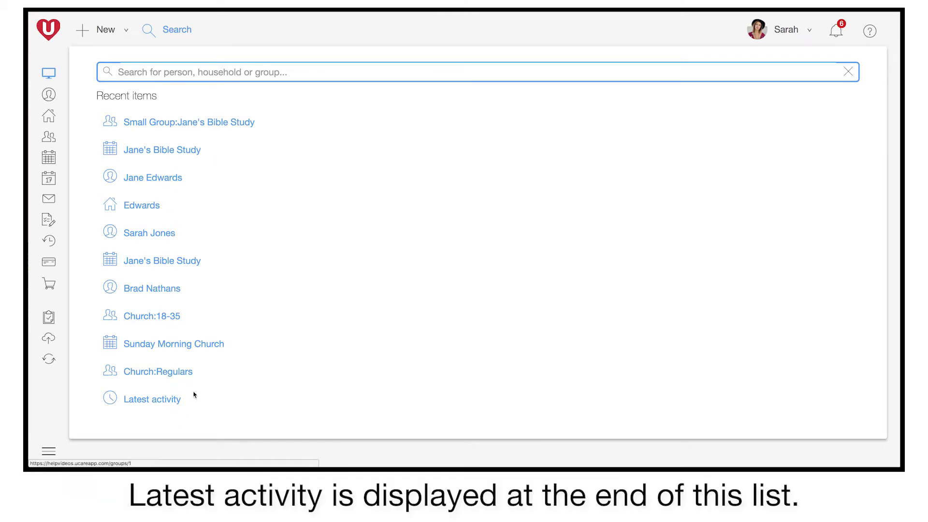
left_click(152, 399)
scroll(155, 403, "down", 5)
scroll(154, 403, "down", 10)
scroll(156, 395, "down", 5)
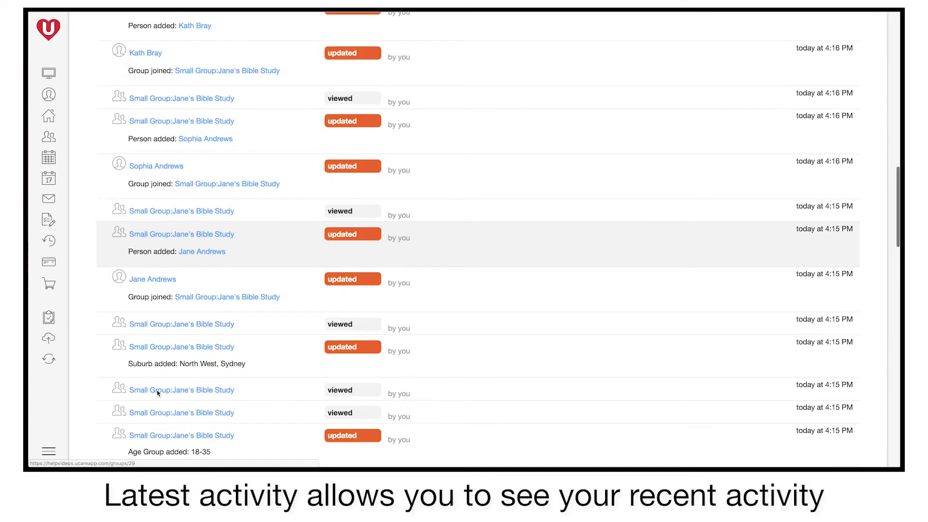
scroll(158, 387, "down", 3)
scroll(157, 363, "down", 5)
scroll(161, 297, "down", 3)
scroll(162, 260, "down", 3)
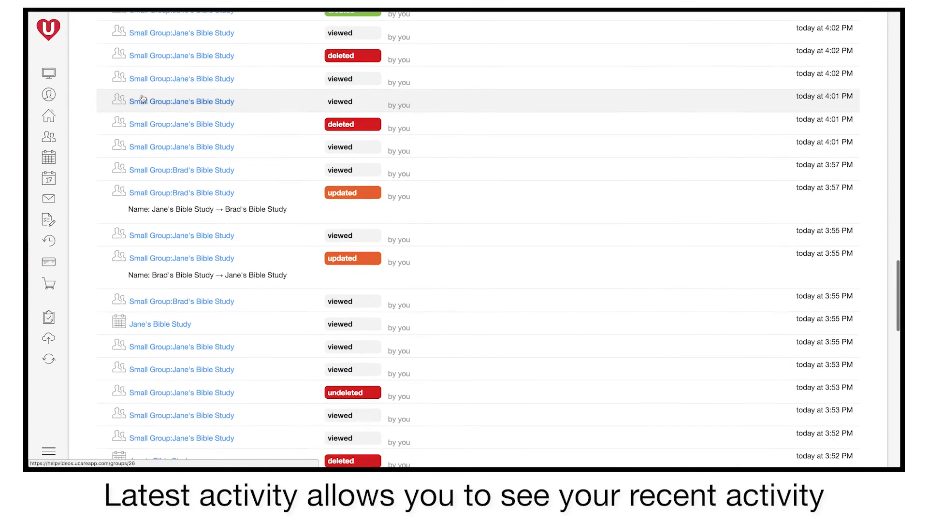
scroll(145, 182, "up", 5)
scroll(87, 110, "up", 2)
left_click(50, 73)
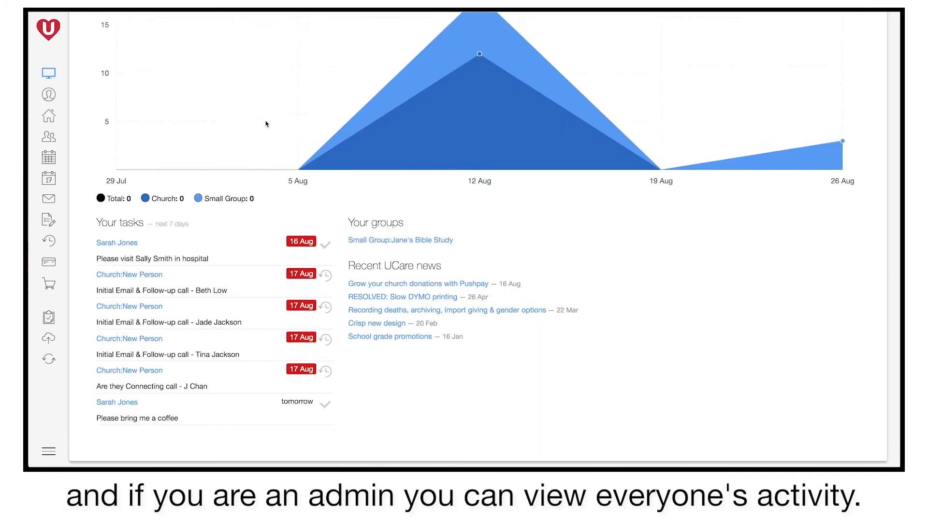
scroll(265, 121, "up", 3)
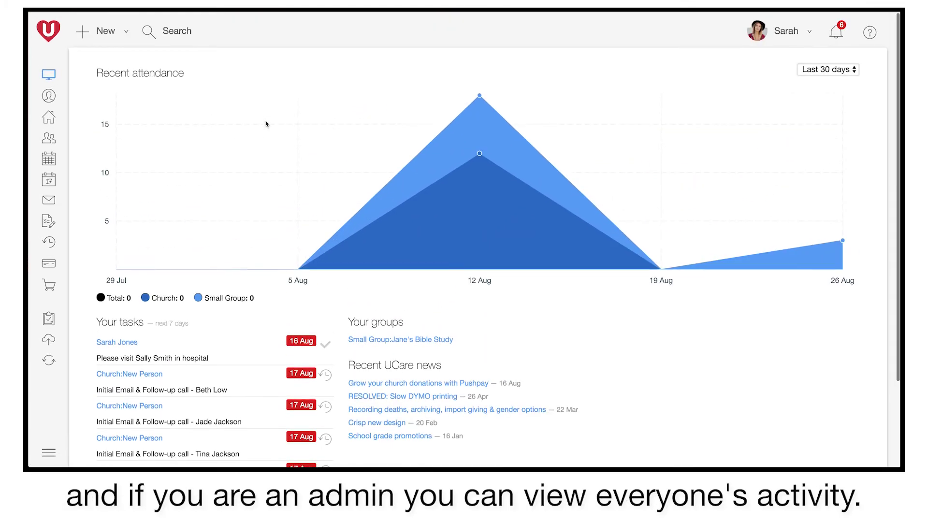
Step: Preview the New record types, then toggle the sidebar, leaving section names shown
left_click(122, 34)
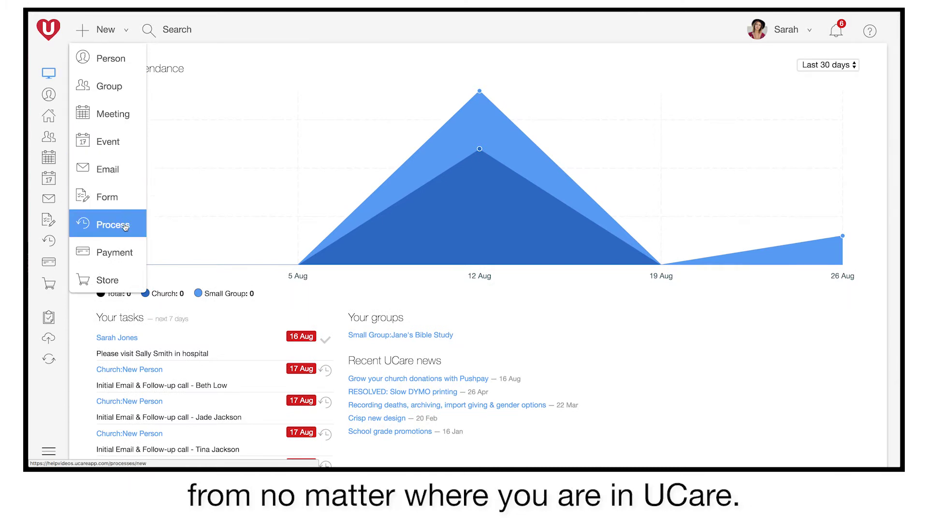
left_click(129, 30)
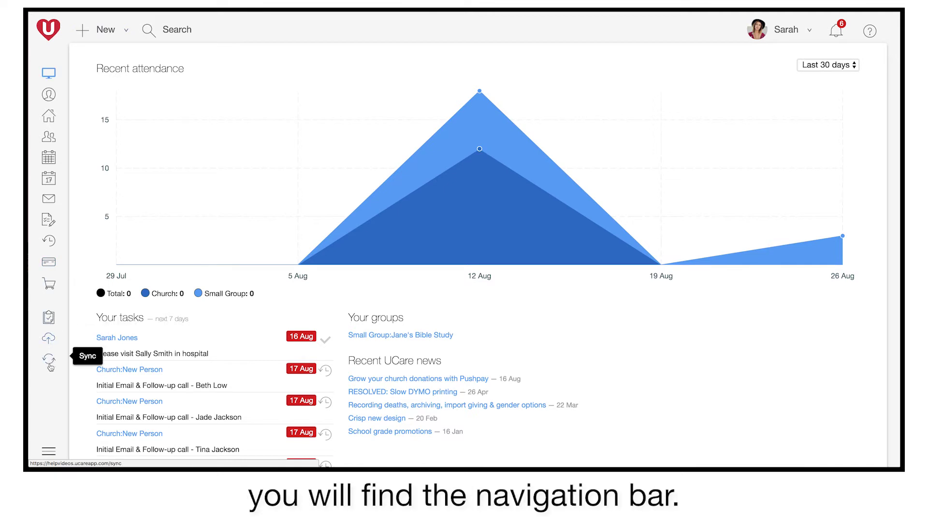
left_click(49, 450)
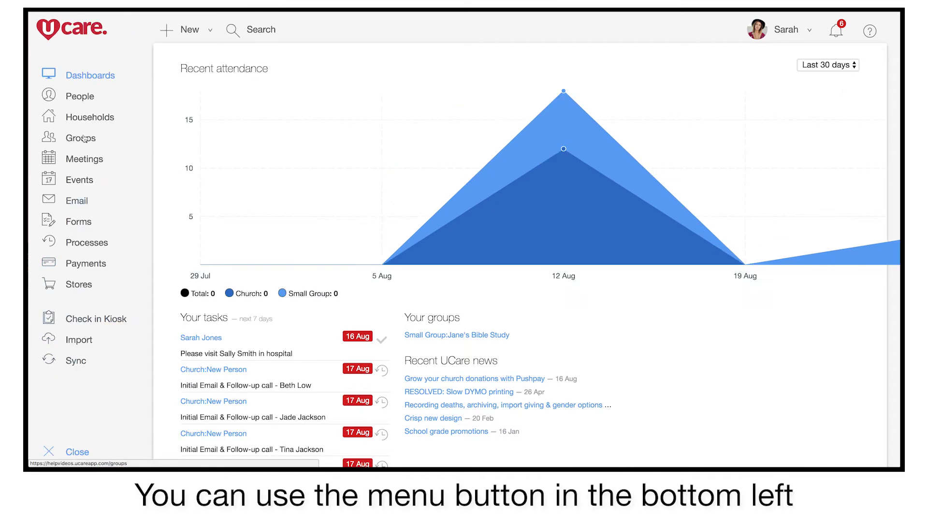
left_click(77, 450)
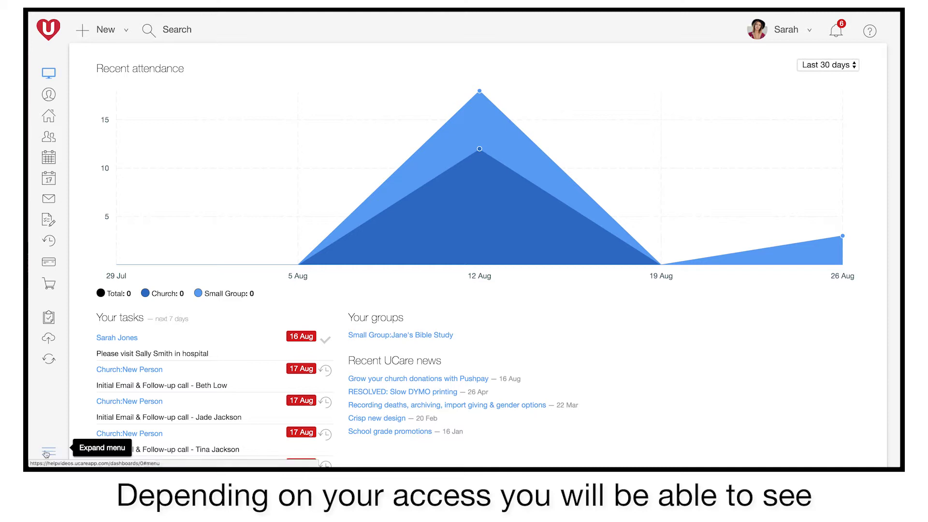
left_click(55, 452)
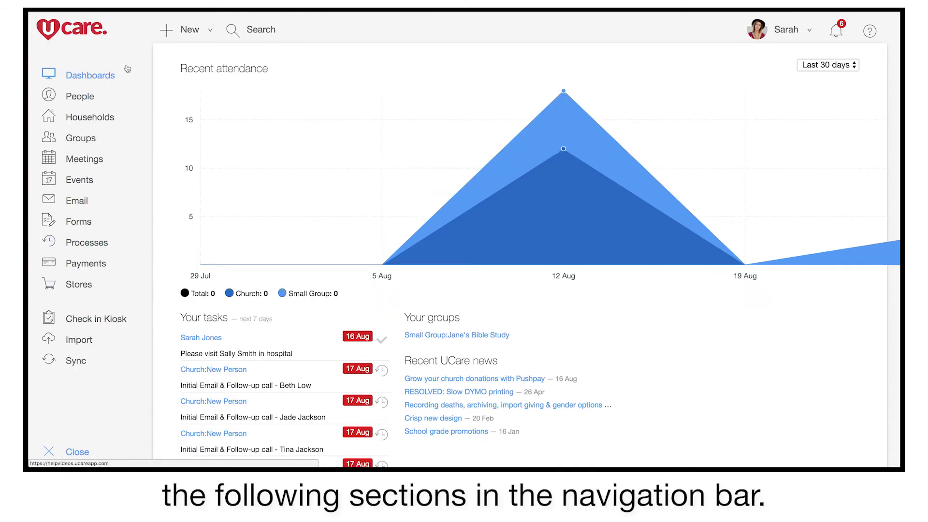
Step: Open People and check the group and last-name filters, keeping all 29 people
left_click(80, 102)
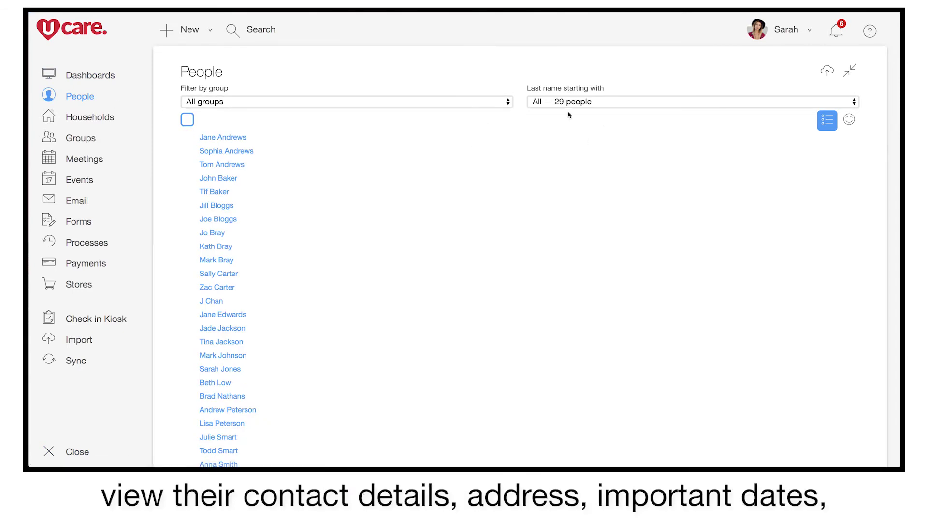
left_click(480, 102)
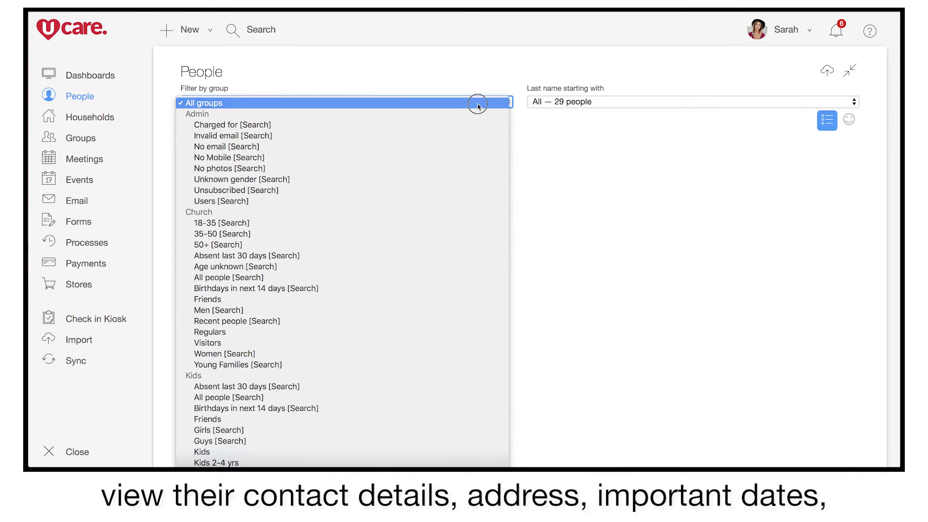
left_click(478, 104)
left_click(590, 102)
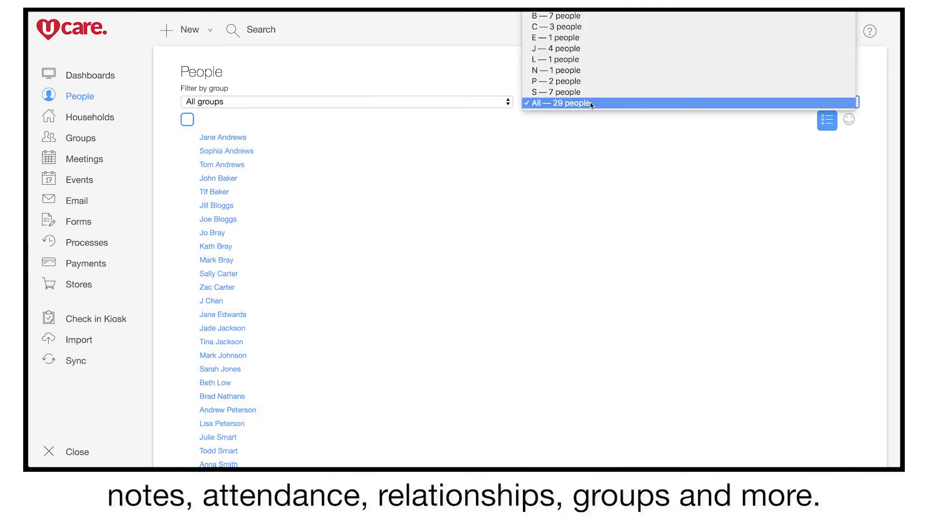
left_click(590, 103)
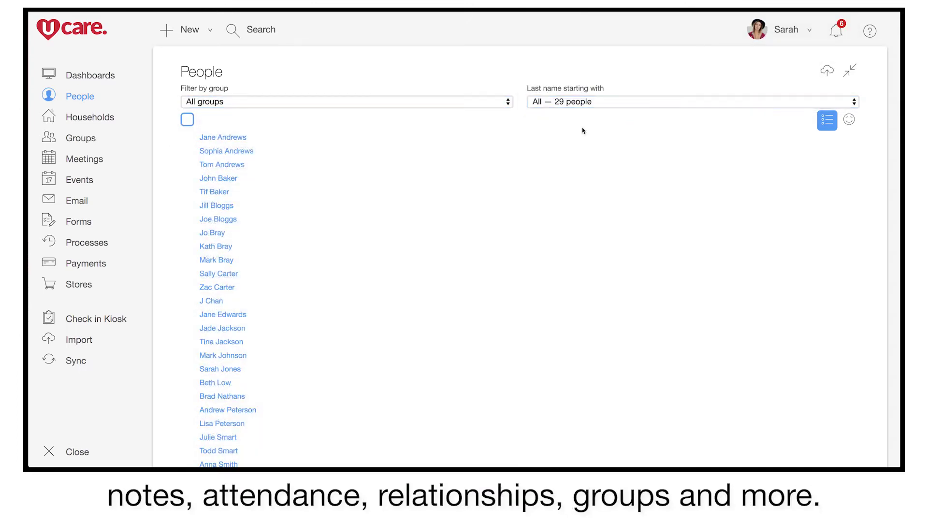
Step: Switch People to photo grid and back to list, then open Groups
left_click(850, 121)
left_click(827, 119)
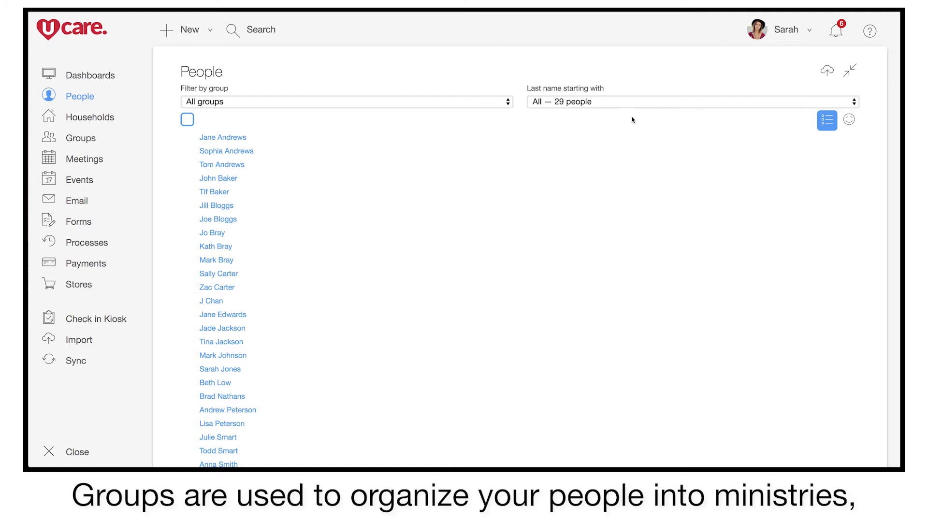
left_click(81, 138)
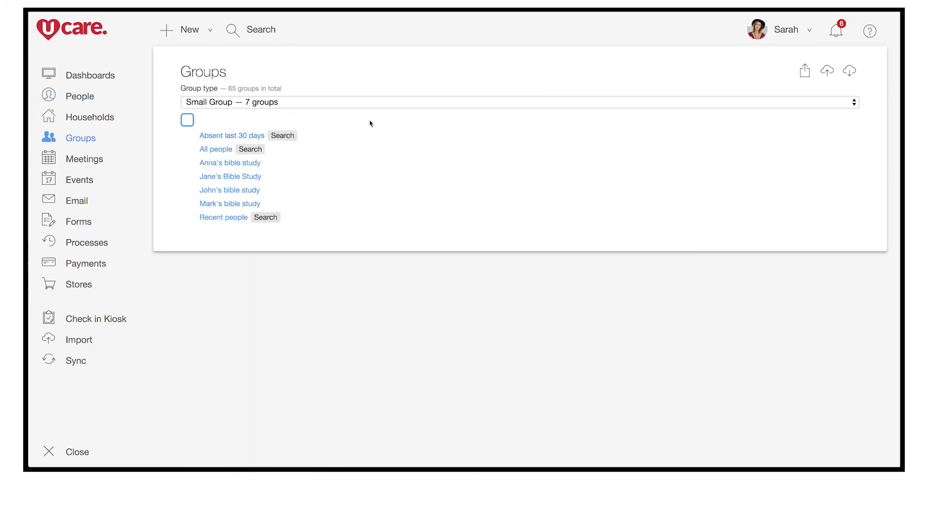
Step: Visit Meetings, Events and Email in turn, ending on the Forms page
left_click(84, 160)
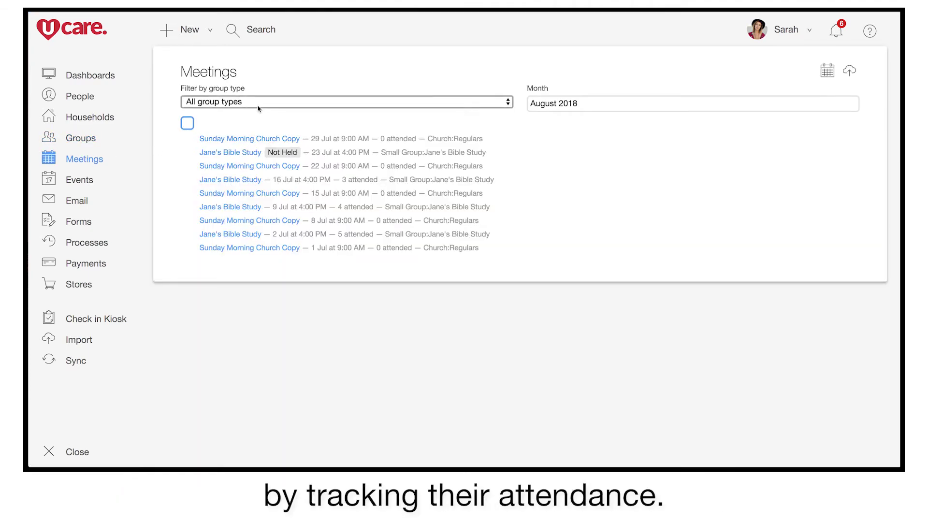
left_click(89, 179)
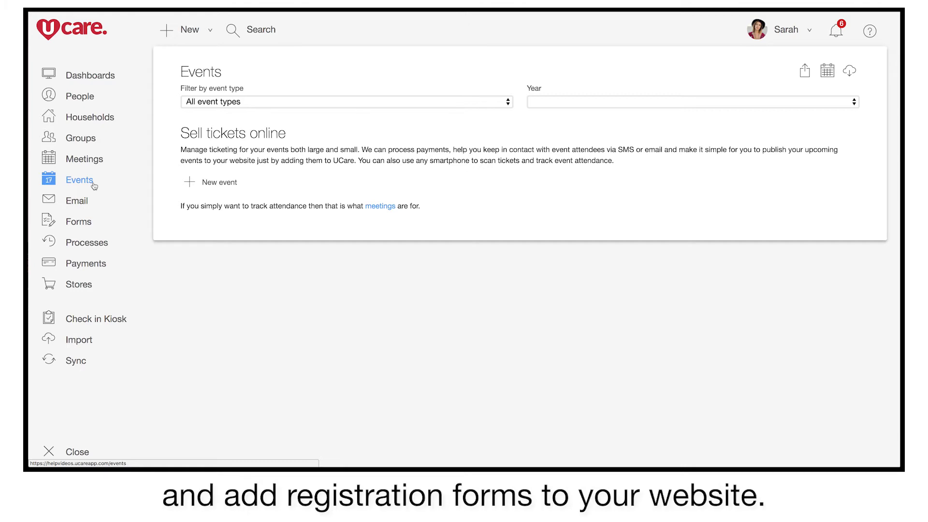
left_click(88, 204)
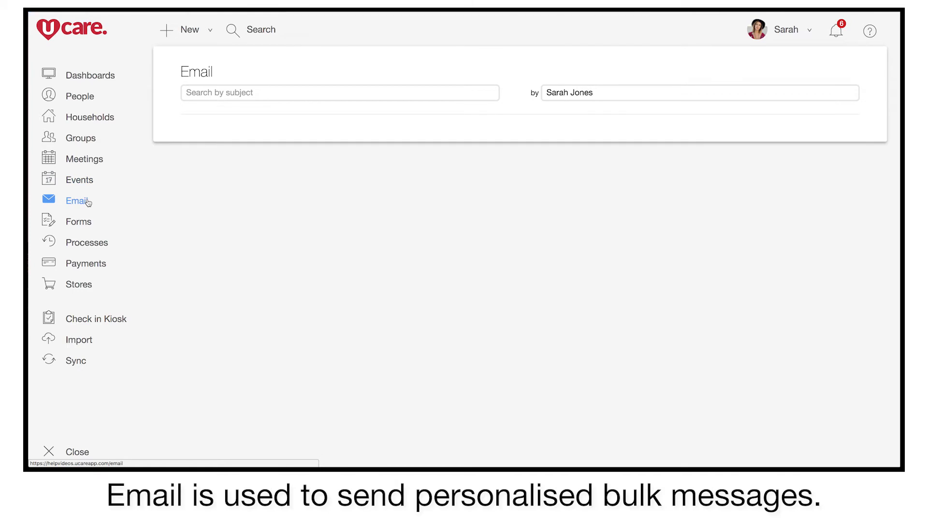
left_click(90, 223)
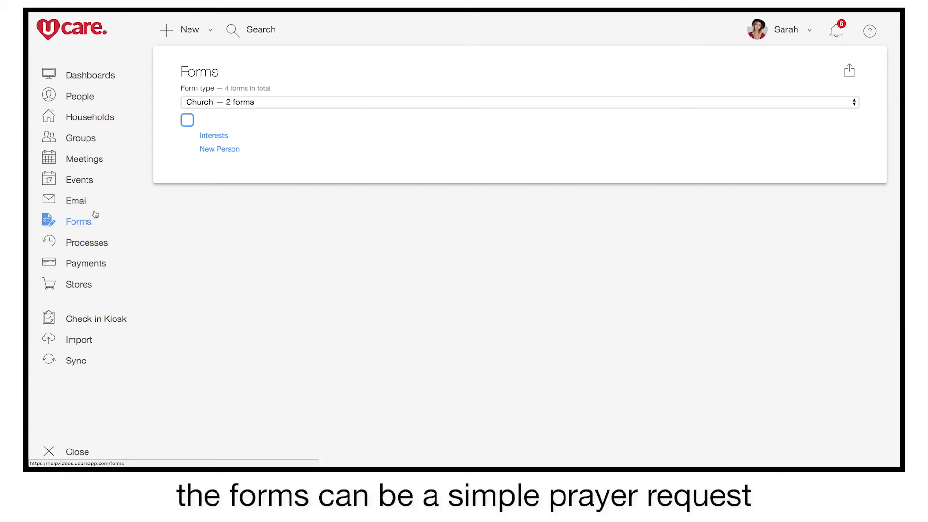
Step: Keep Church as the form type and bring up the Processes list
left_click(330, 106)
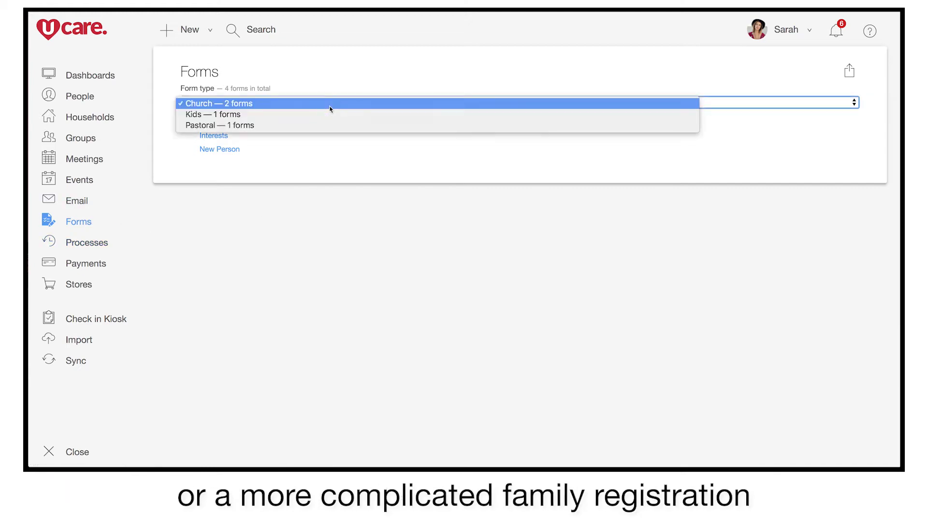
left_click(331, 109)
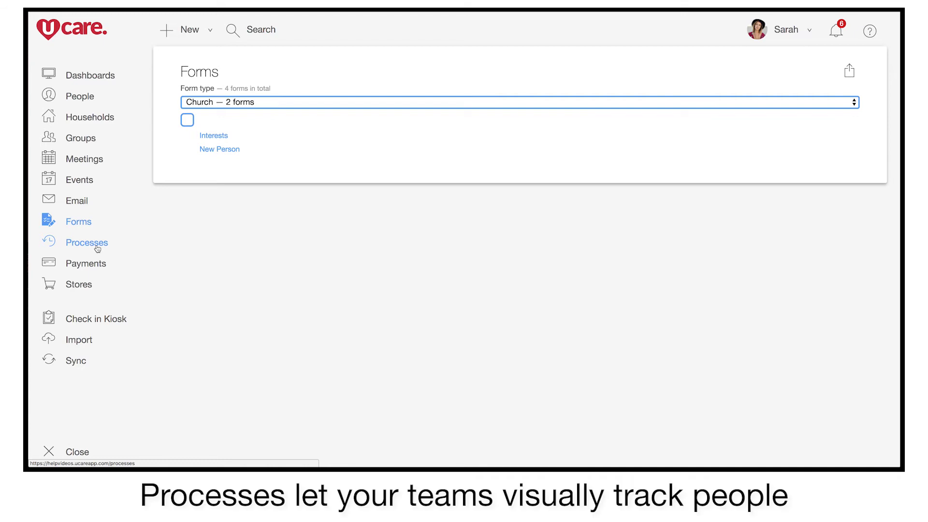
left_click(98, 249)
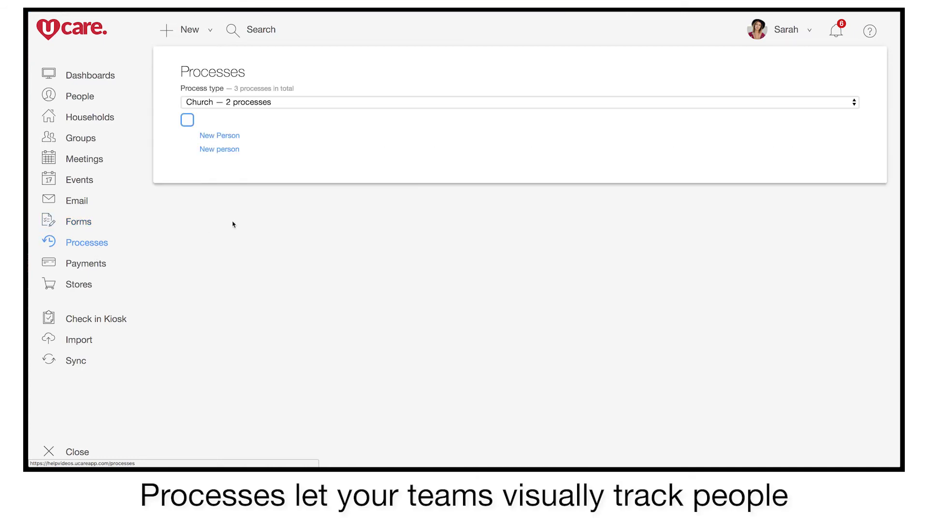
Step: Keep the Church process type, then go to the Payments page
left_click(288, 104)
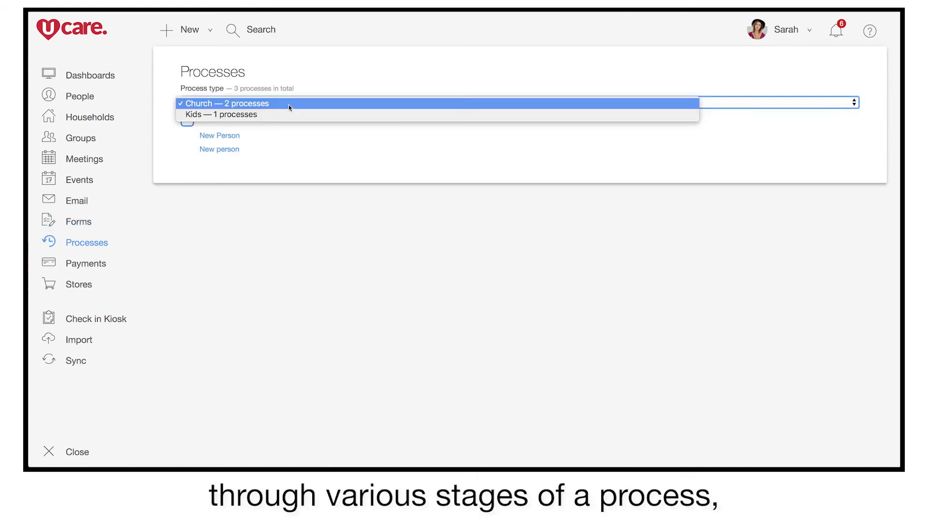
left_click(290, 104)
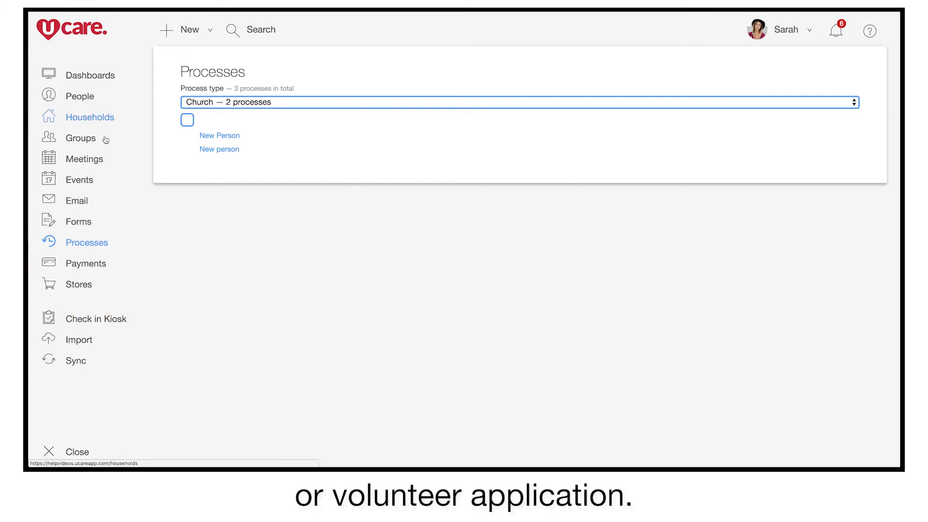
left_click(93, 268)
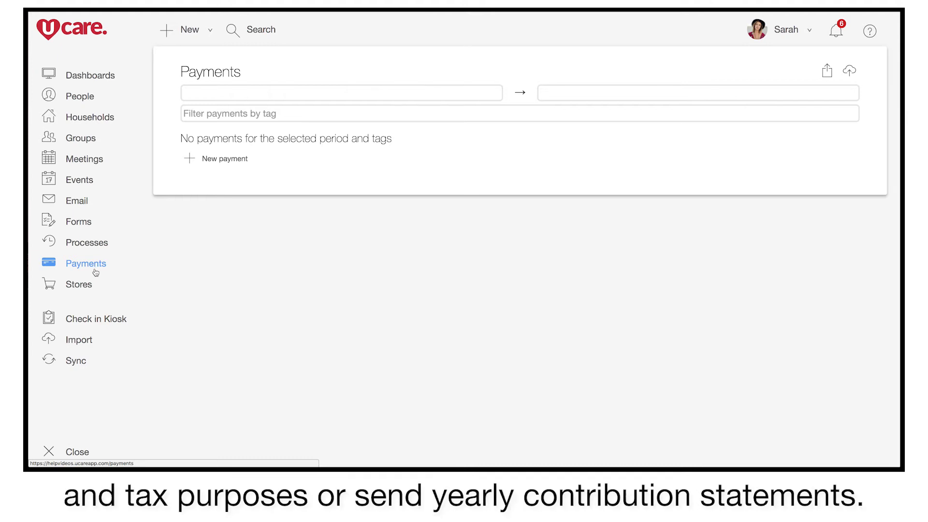
Step: Visit Stores and Import, ending in the Sync center with Church Metrics, MailChimp, Planning Center
left_click(88, 283)
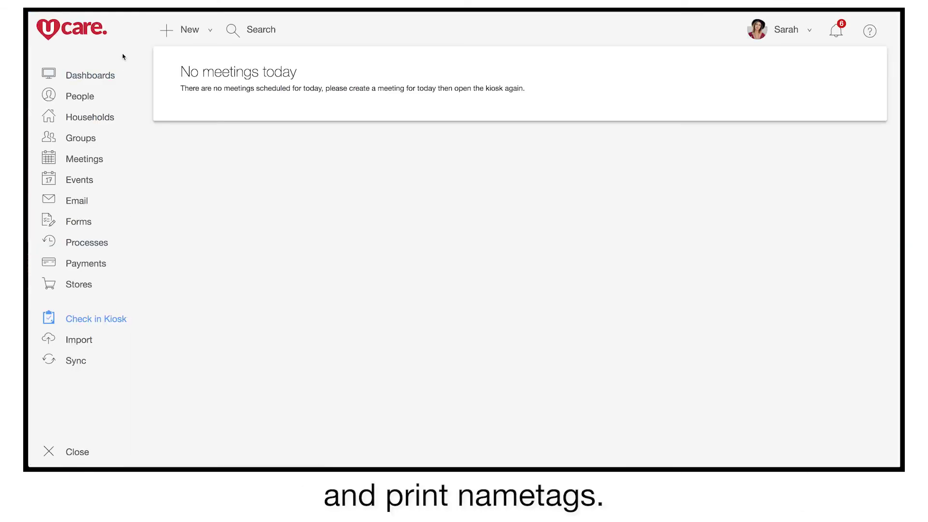
left_click(70, 342)
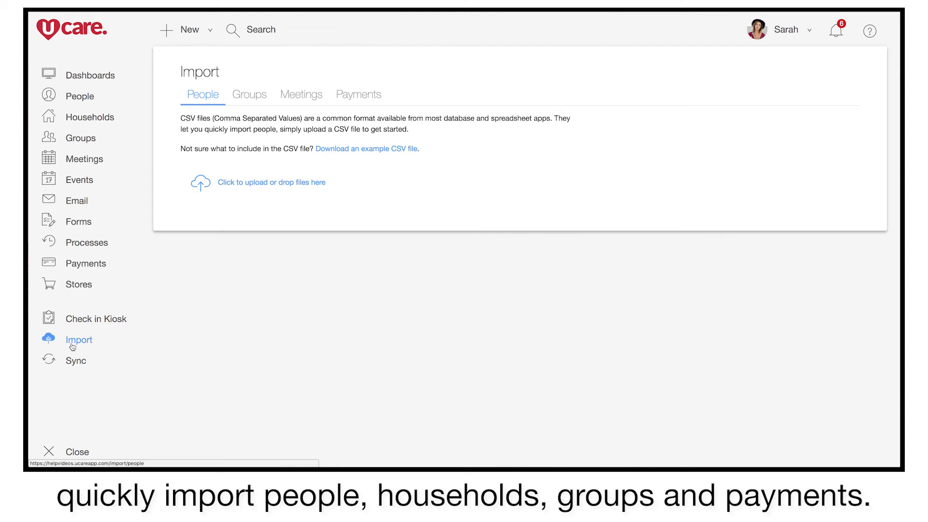
left_click(74, 363)
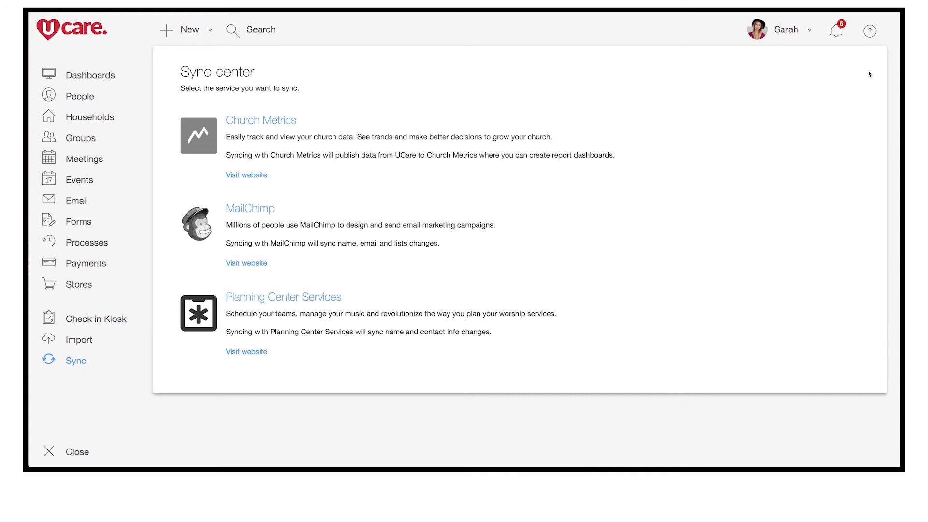
Step: Peek at the help articles, open assigned Tasks, and show the account dropdown
left_click(869, 31)
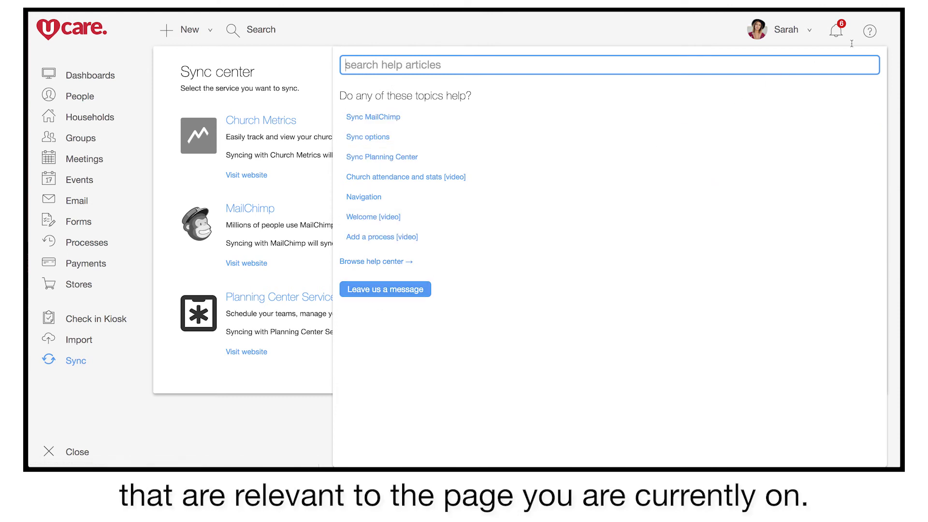
left_click(870, 31)
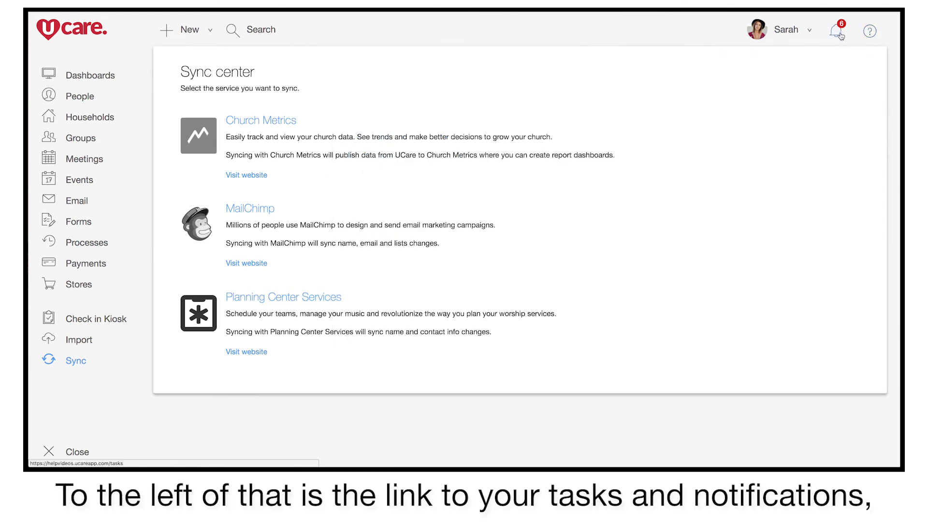
left_click(836, 33)
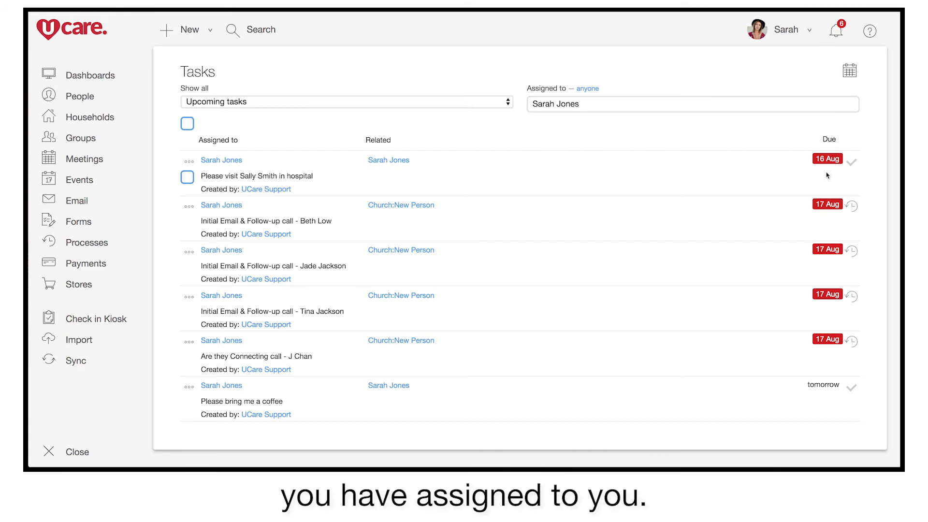
left_click(811, 30)
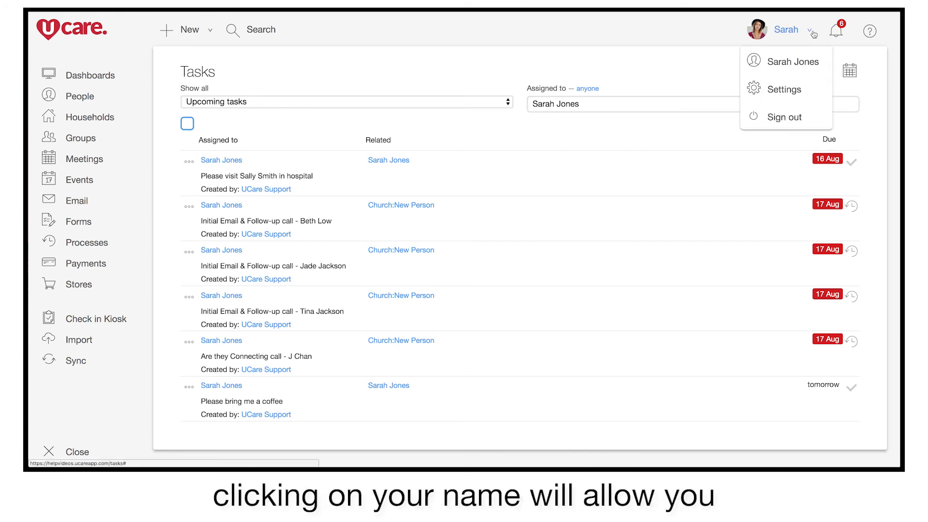
Step: Open Settings and view Check in, Discount codes, Email accounts and Email templates
left_click(811, 95)
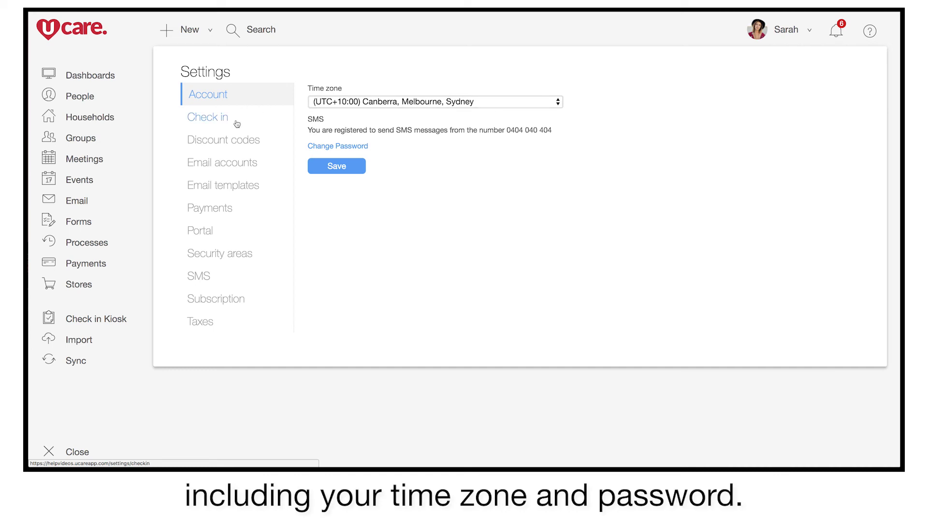
left_click(205, 120)
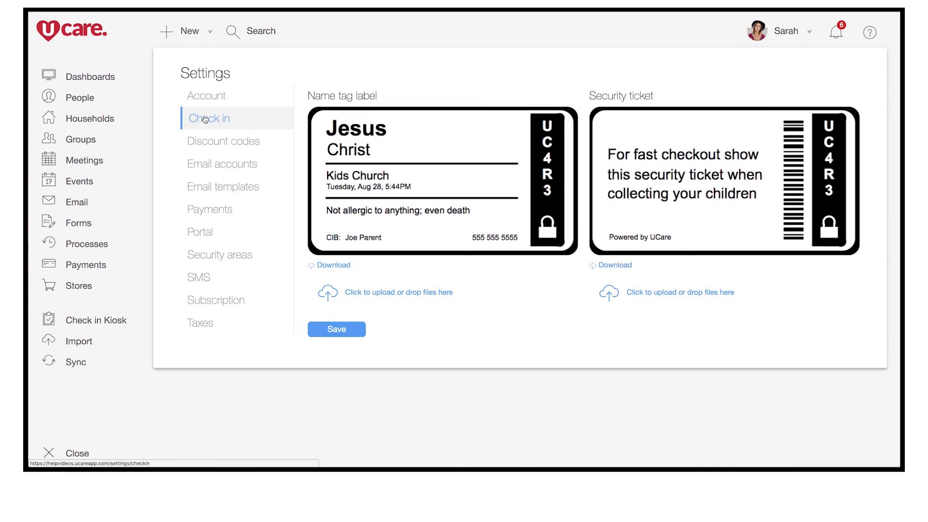
left_click(208, 149)
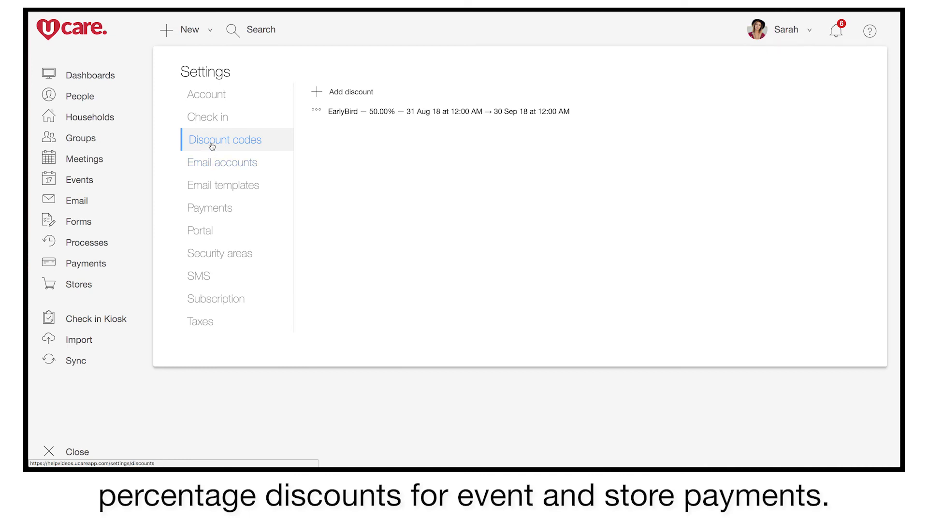
left_click(211, 164)
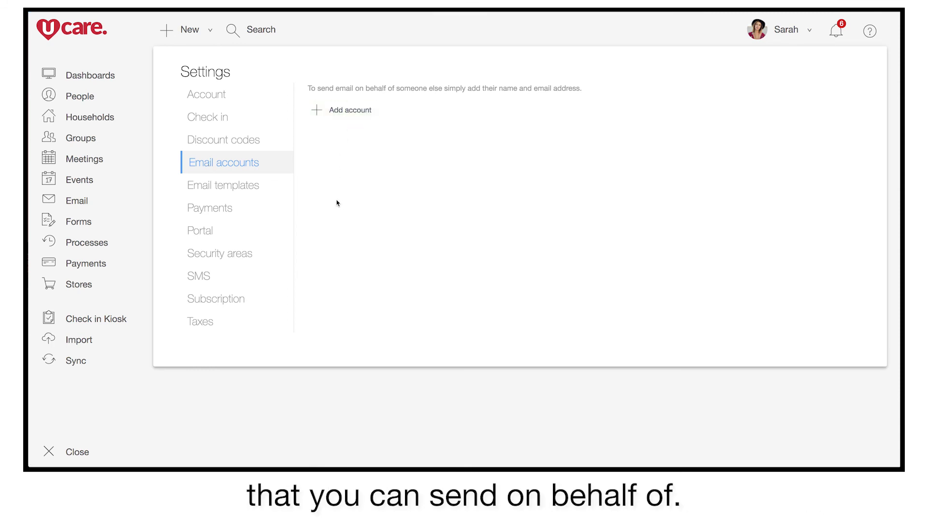
left_click(234, 194)
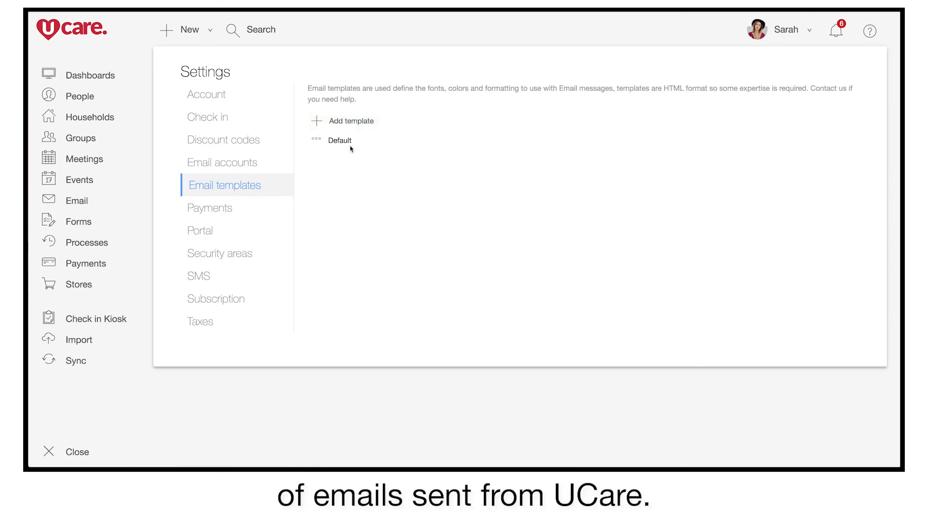
Step: View the Payments, Portal and Security areas settings sections
left_click(249, 209)
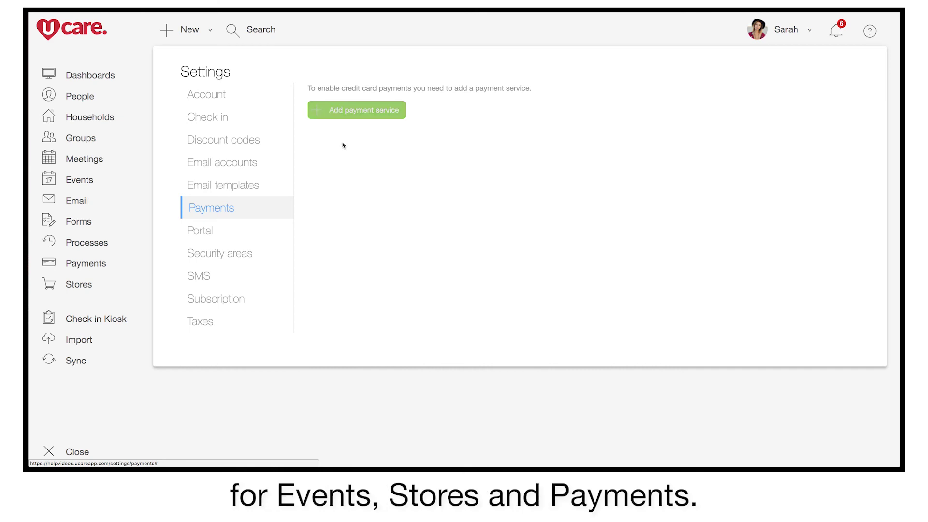
left_click(212, 235)
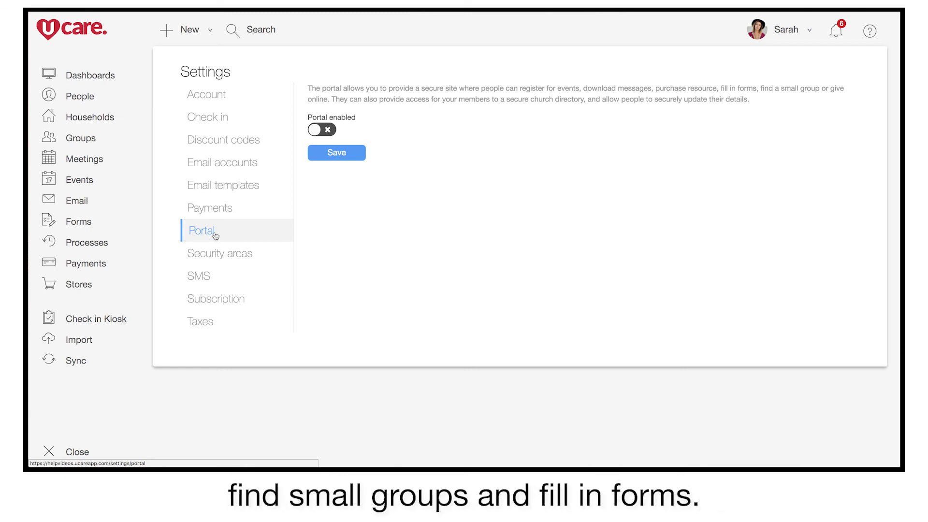
left_click(214, 258)
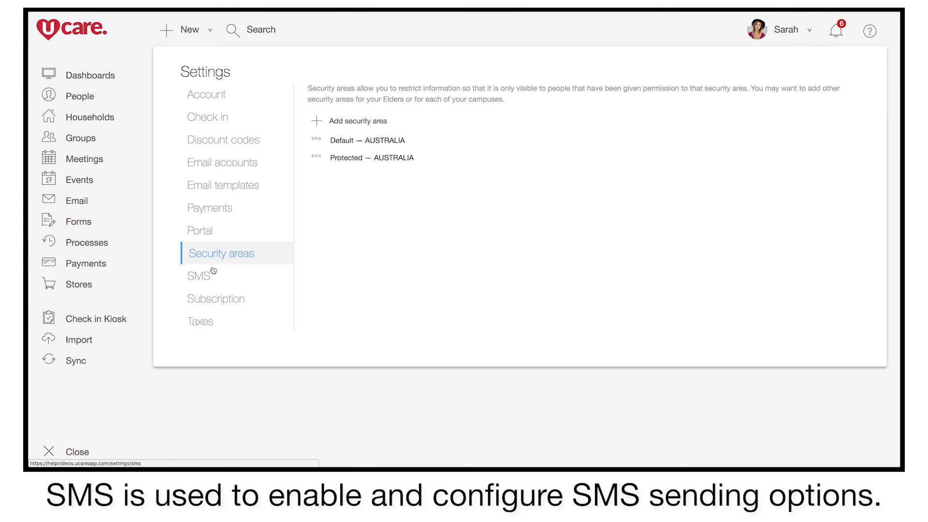
Step: View SMS and Subscription, ending on Taxes listing GST 10% and No Tax
left_click(209, 280)
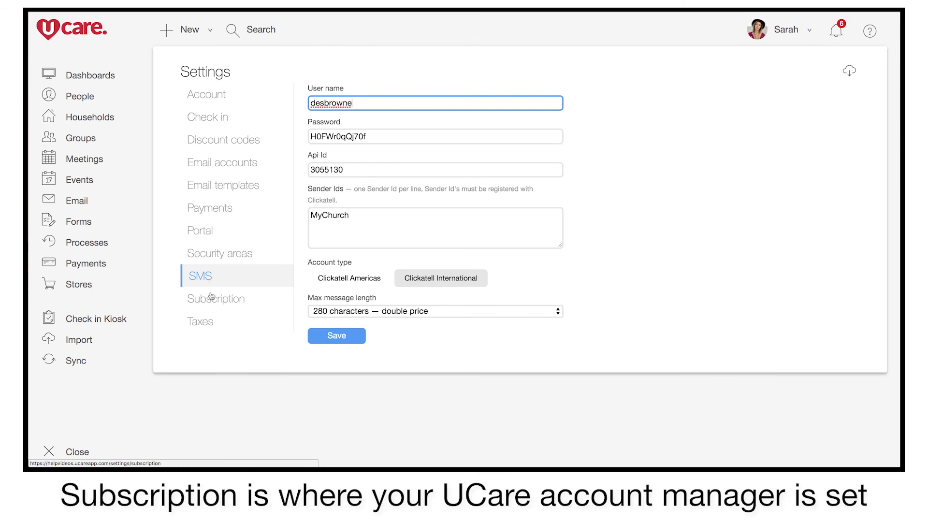
left_click(212, 298)
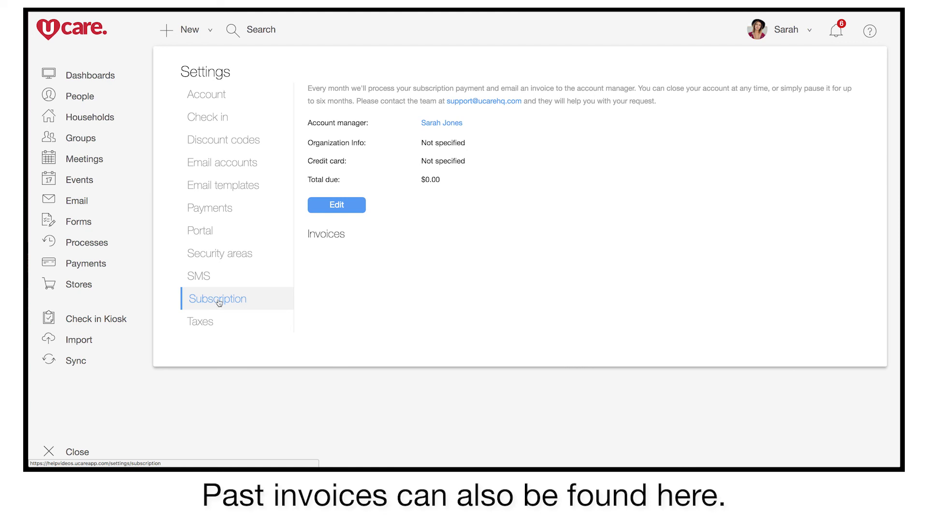
left_click(215, 324)
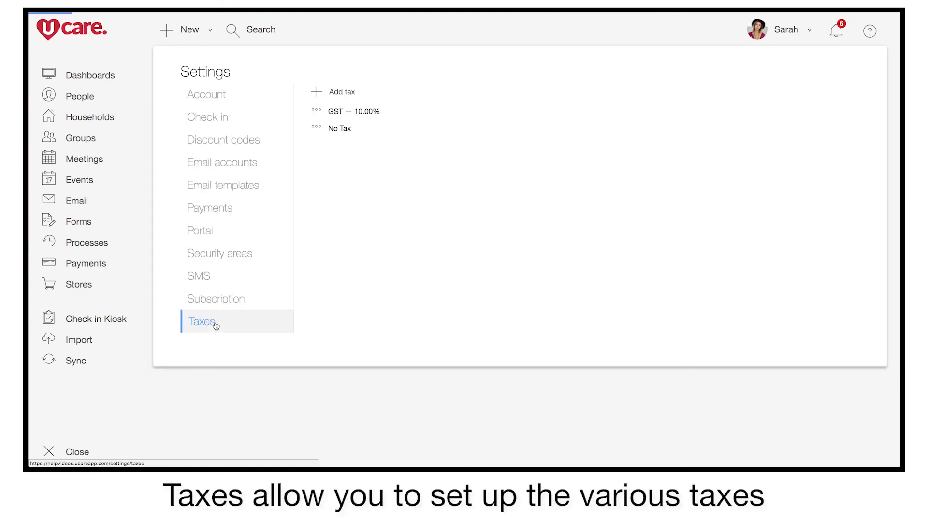